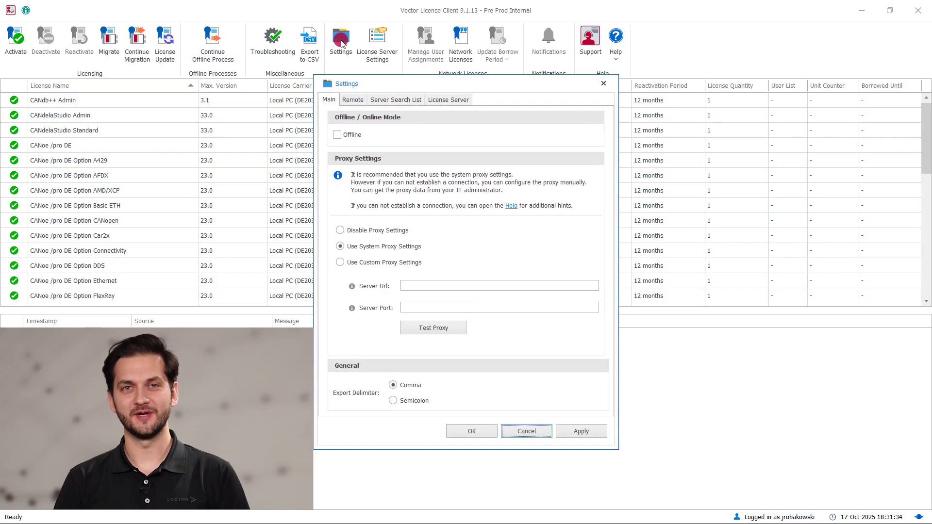
Show the Server Search List tab in the Vector License Client settings
click(386, 101)
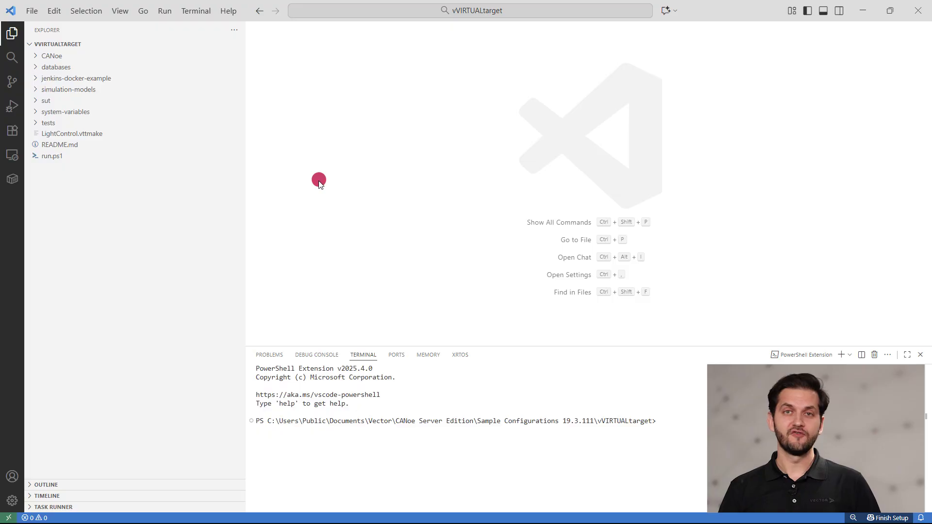
Install the Vector Simulation and Test Environment extension from the Vector Group marketplace listing
click(16, 136)
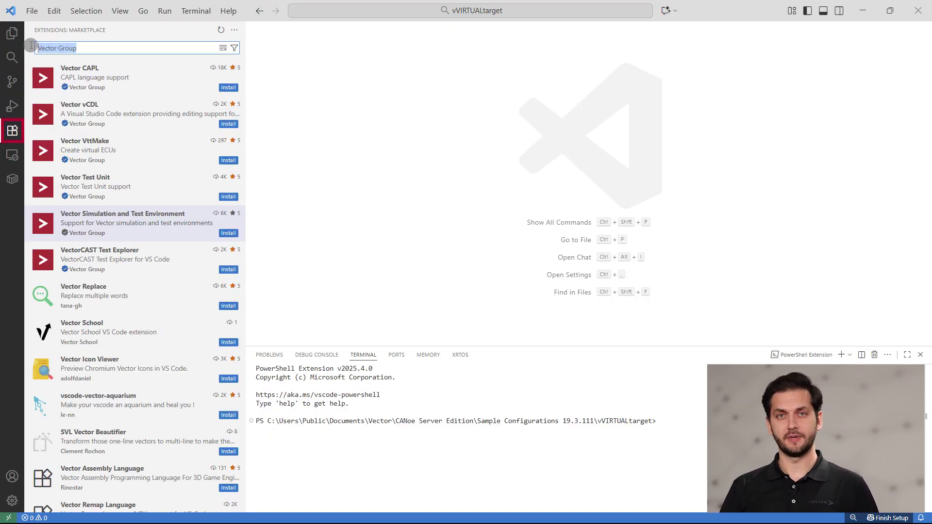
click(158, 217)
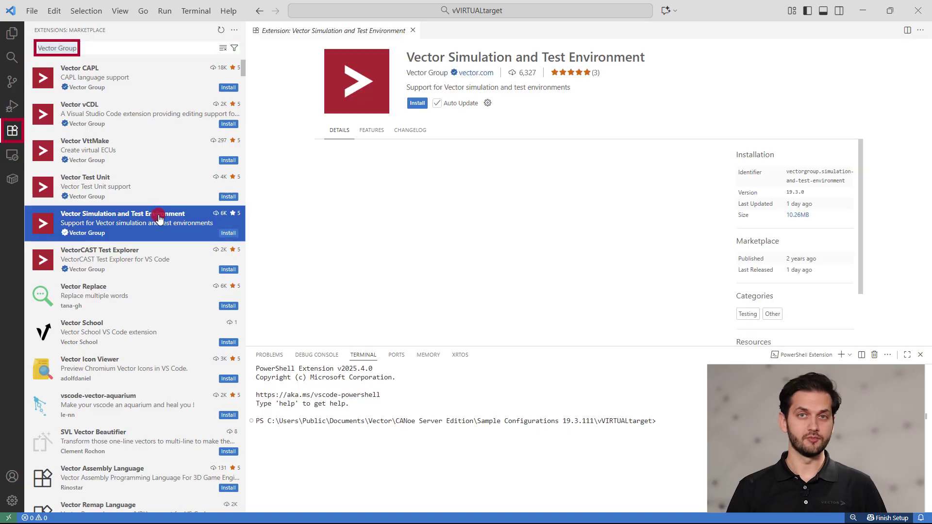
click(368, 184)
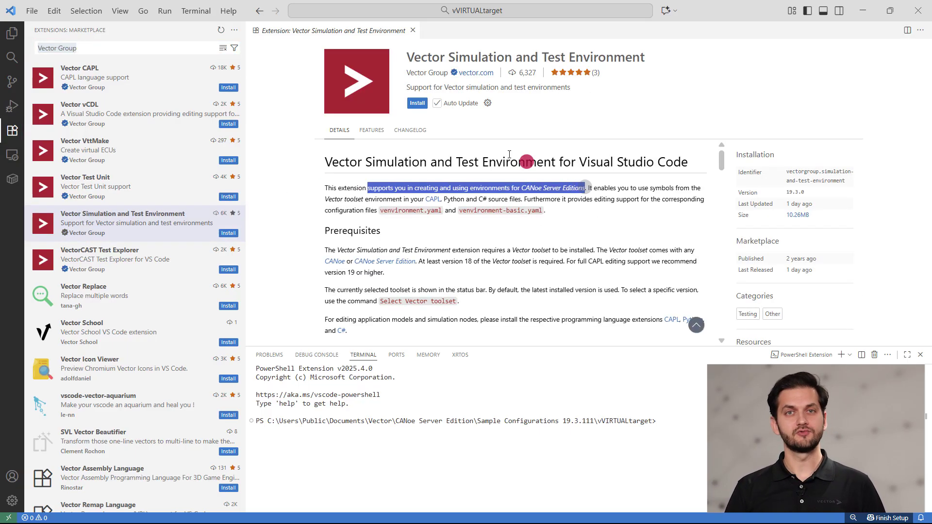
click(421, 109)
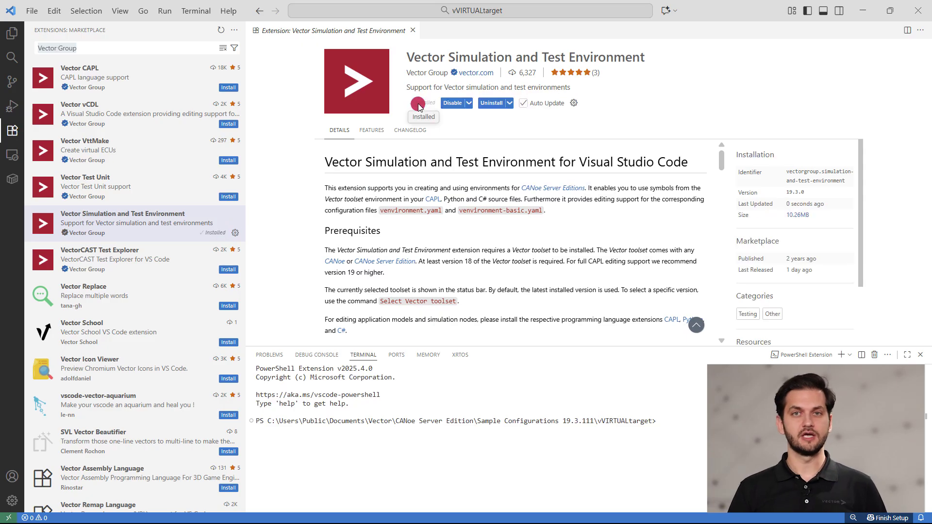
Install the Vector Test Unit, CAPL and vCDL extensions, then expand the CANoe folder
click(226, 196)
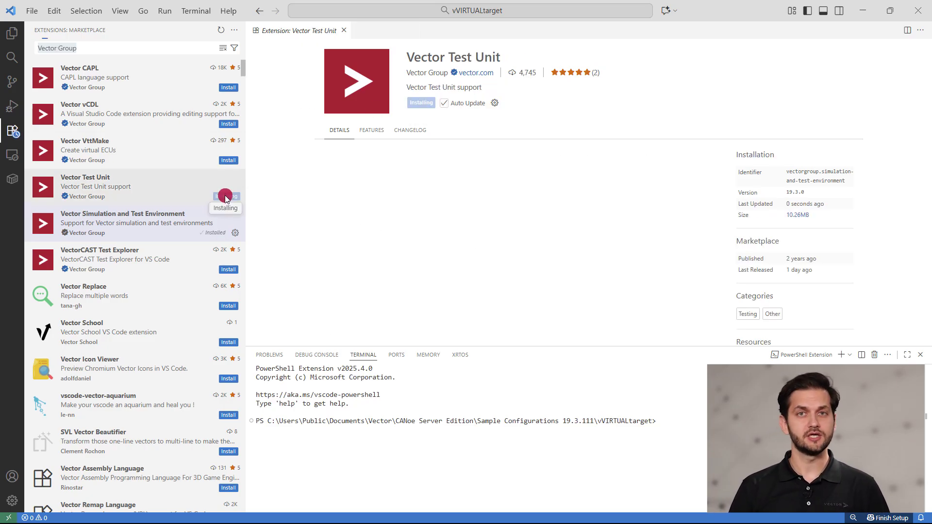
click(228, 89)
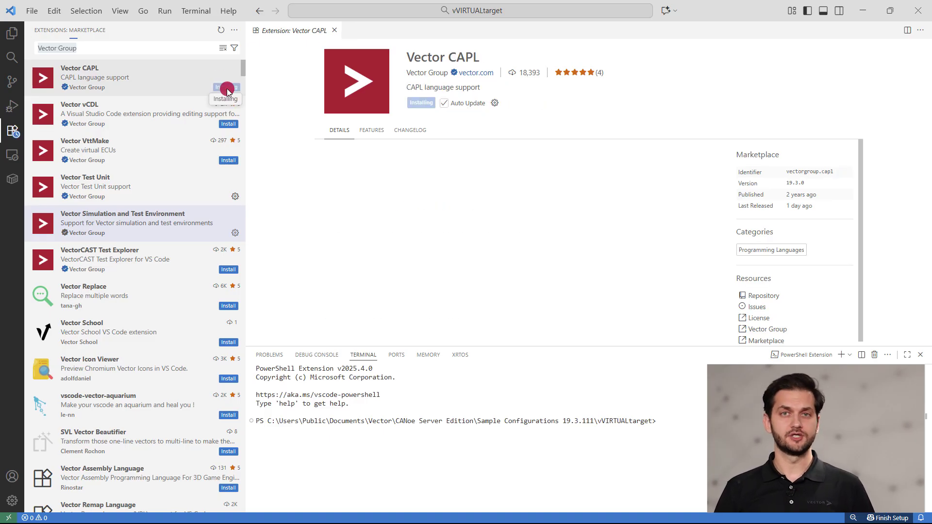
click(228, 125)
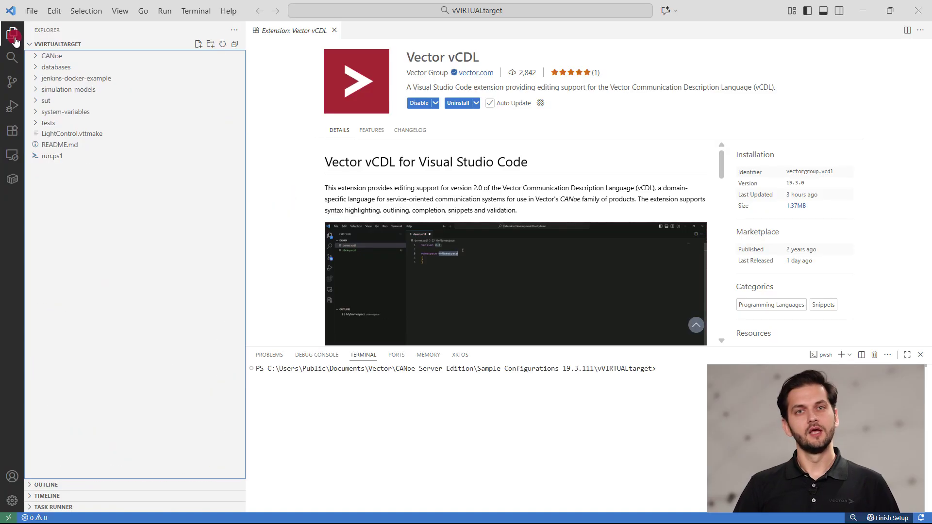
click(33, 56)
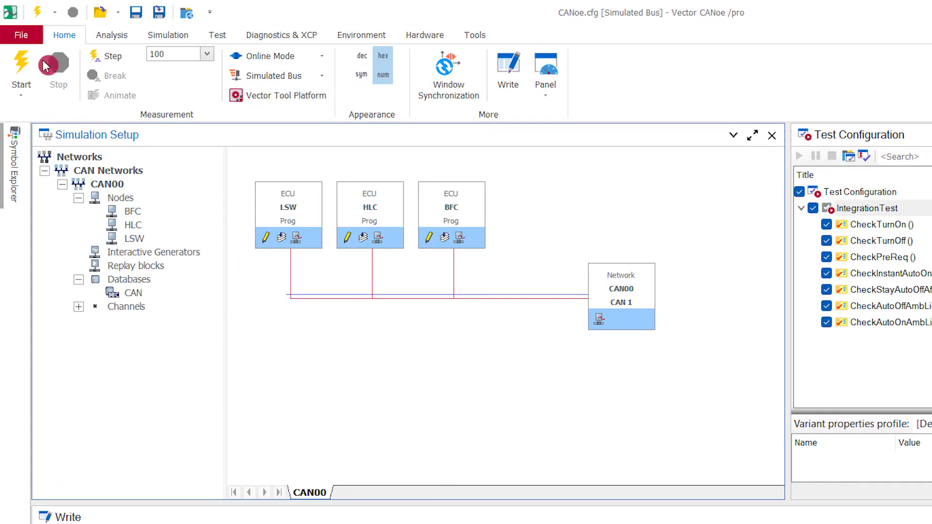
Export the CANoe configuration through Server Edition Export as venvironment.yaml and confirm success
click(19, 32)
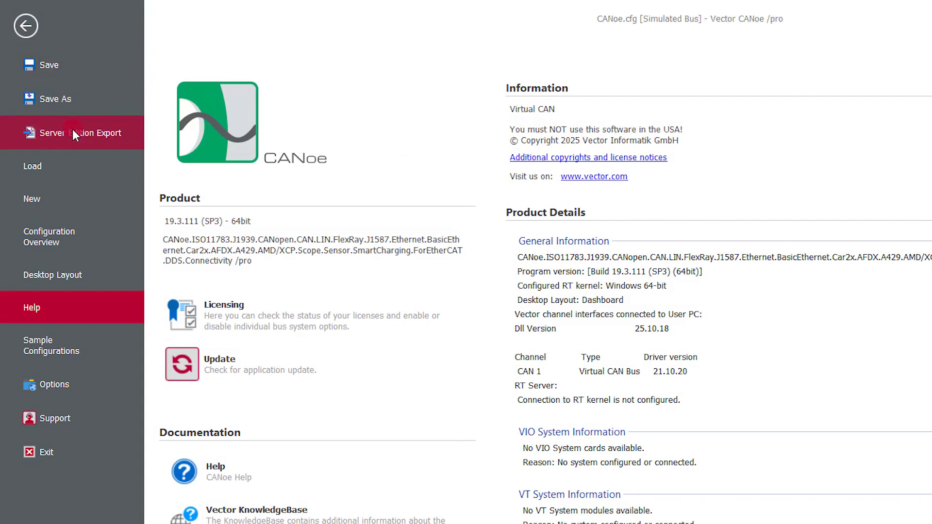
click(72, 129)
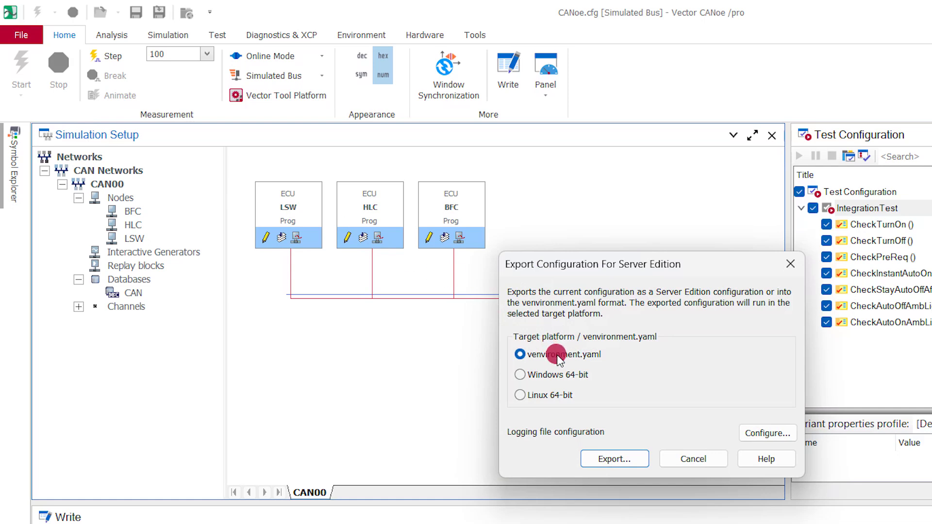
click(604, 460)
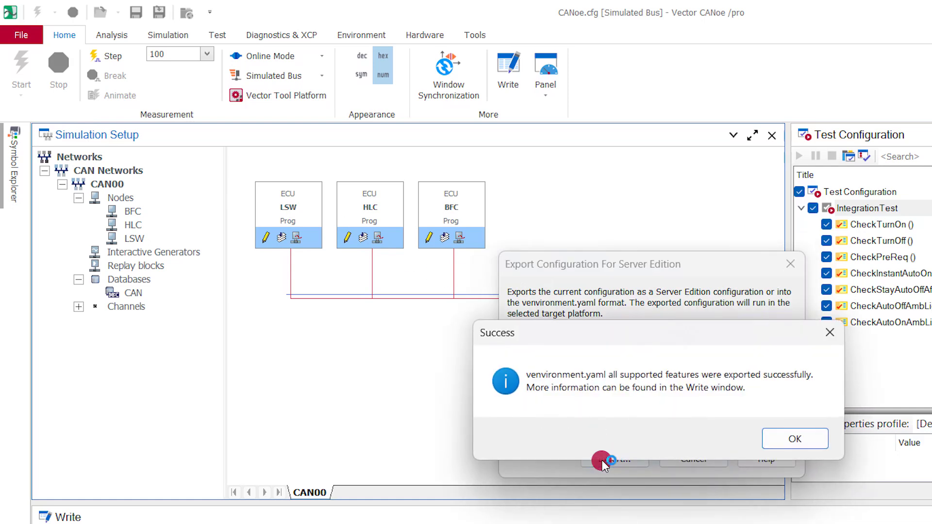
click(791, 440)
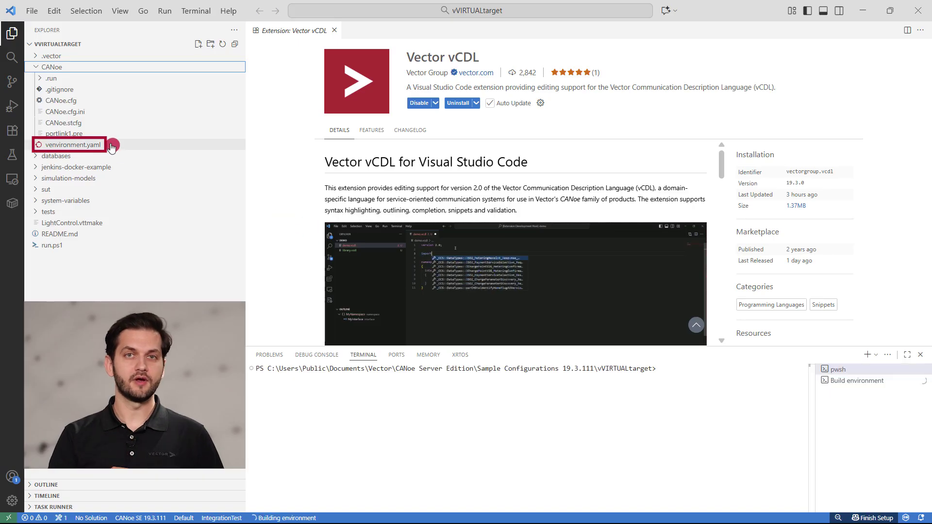
Open venvironment.yaml and select CANoe/venvironment.yaml as the environment description file
double_click(94, 144)
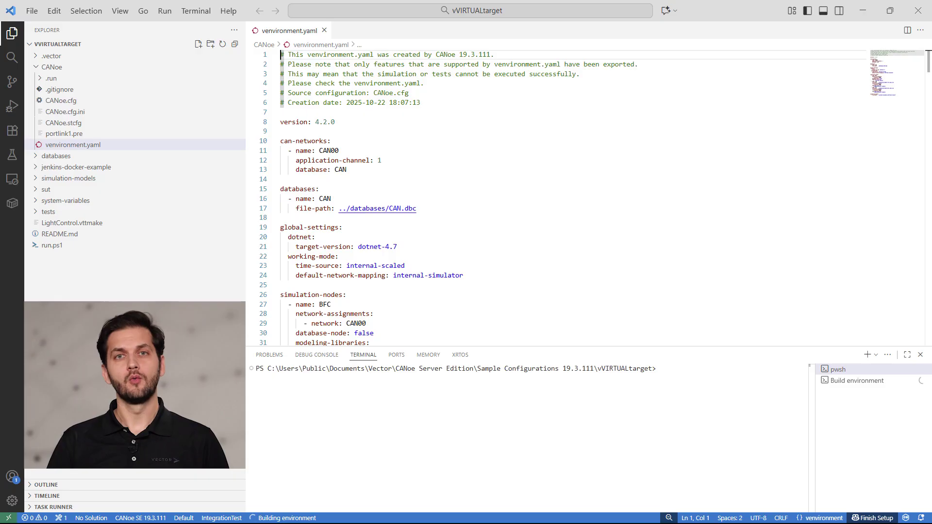
click(140, 518)
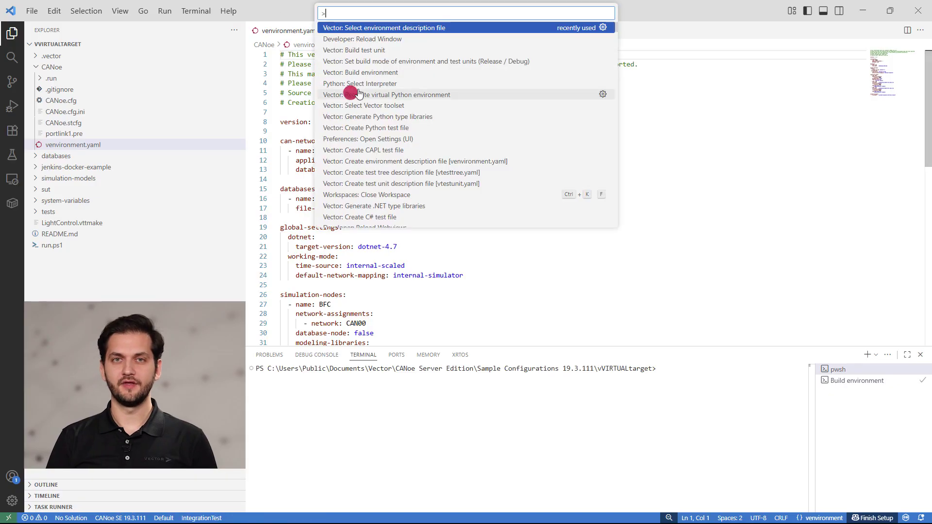
click(458, 30)
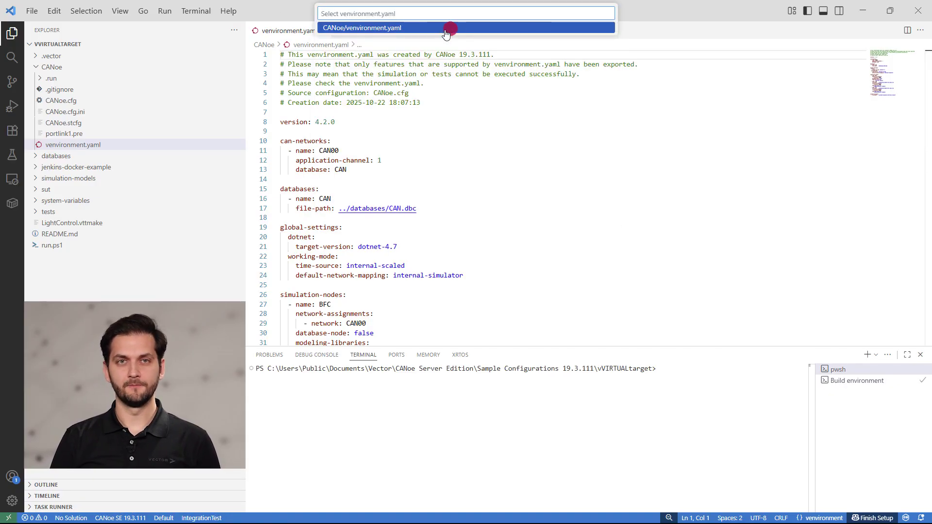
click(324, 29)
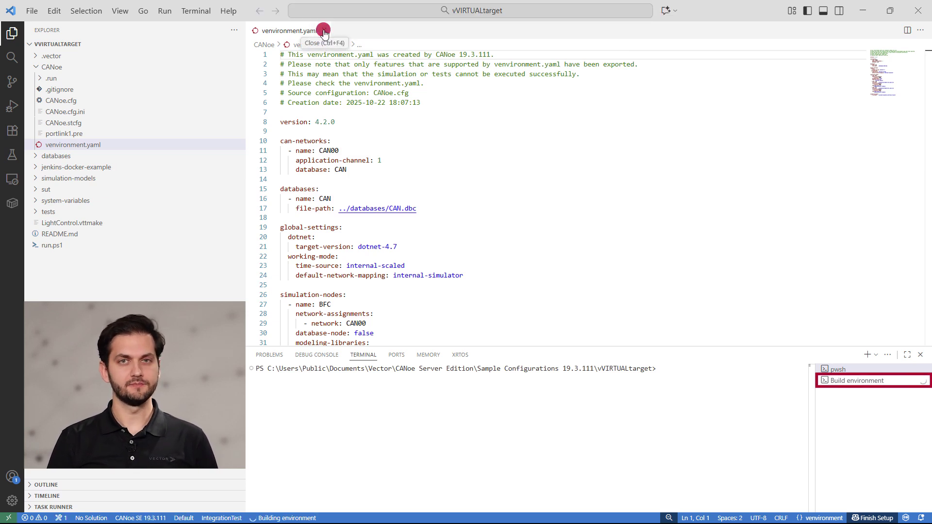
Open the IntegrationTest description file, build the IntegrationTest unit, and list its test cases
click(99, 212)
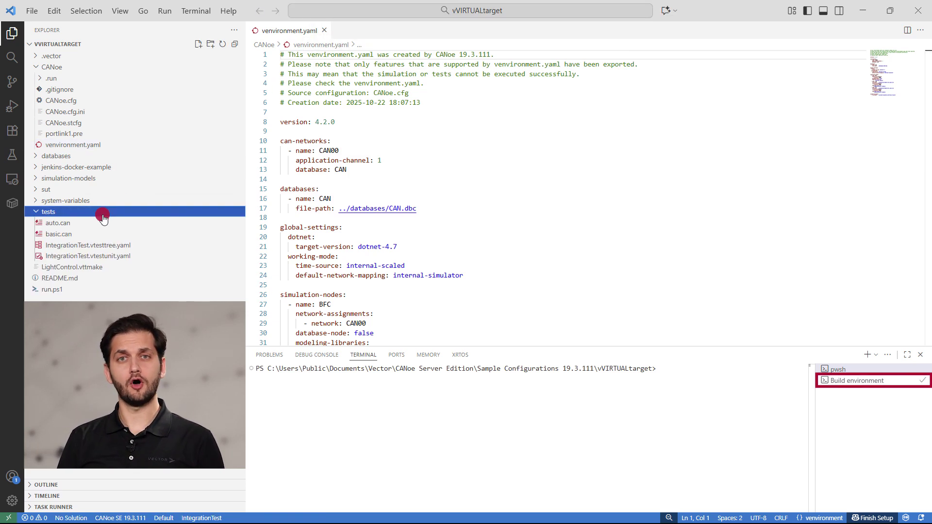
click(95, 257)
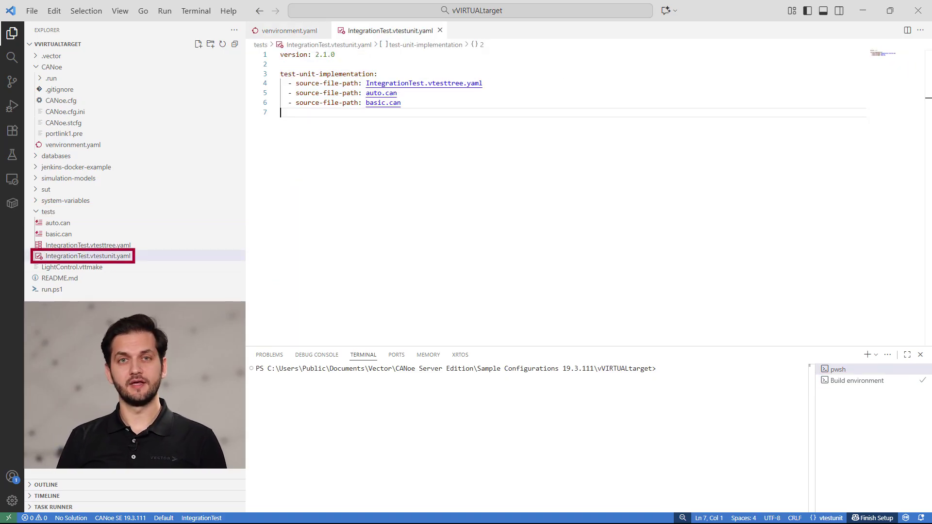
click(209, 518)
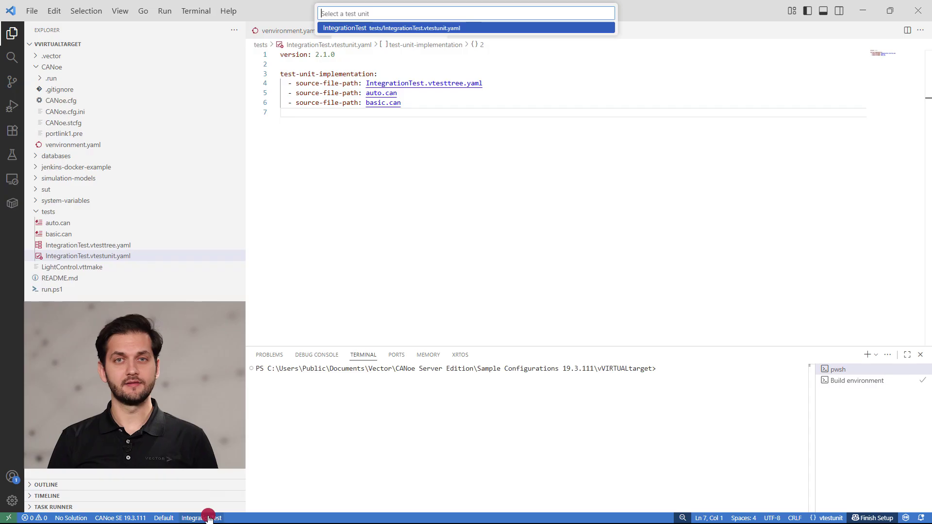
click(351, 29)
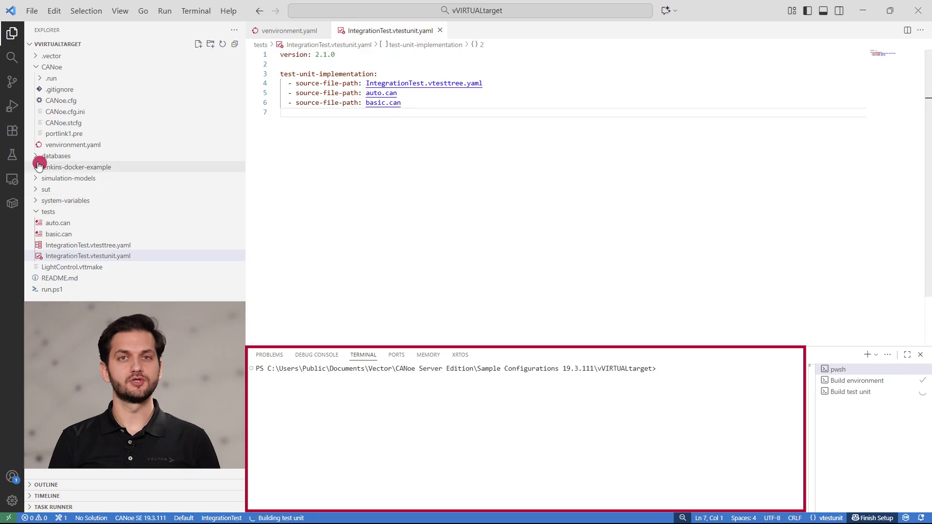
click(12, 157)
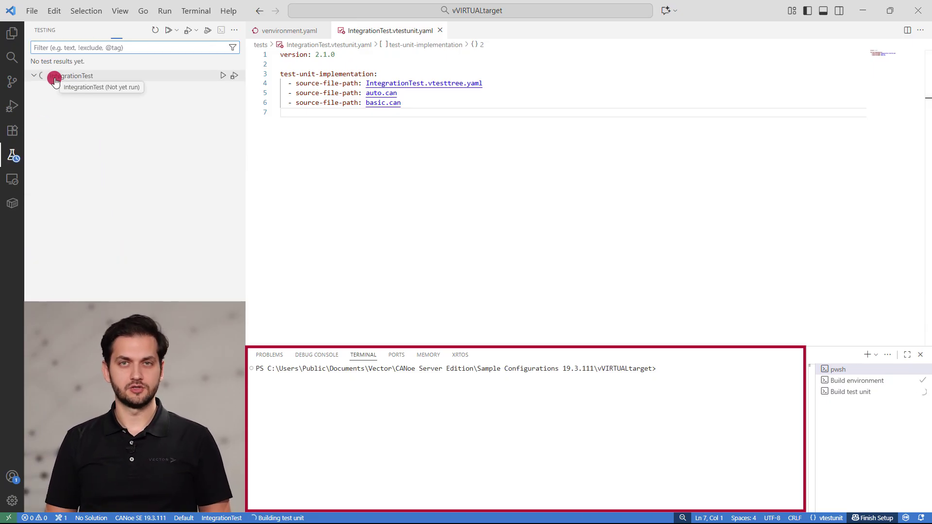
Run IntegrationTest, open CheckInstantAutoOnAfterOff in auto.can, break at line 99, and debug the unit
click(223, 75)
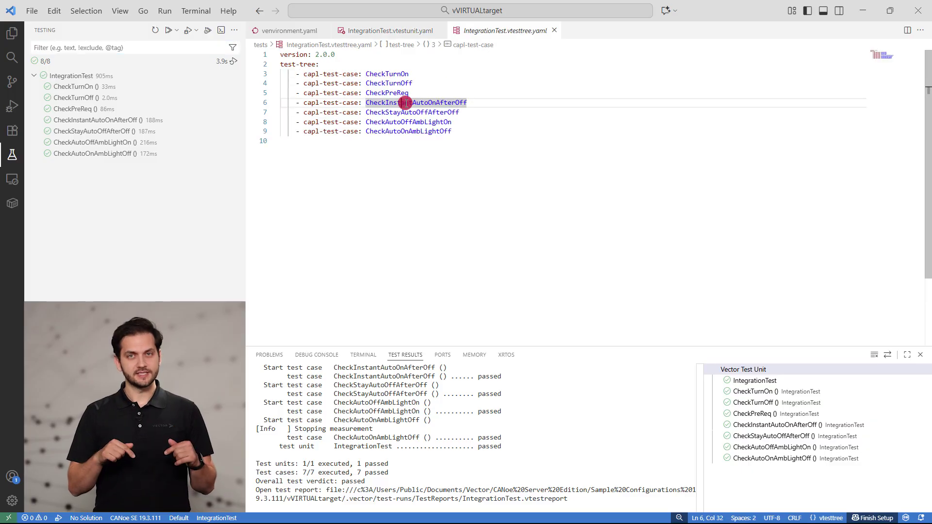
right_click(404, 102)
click(418, 111)
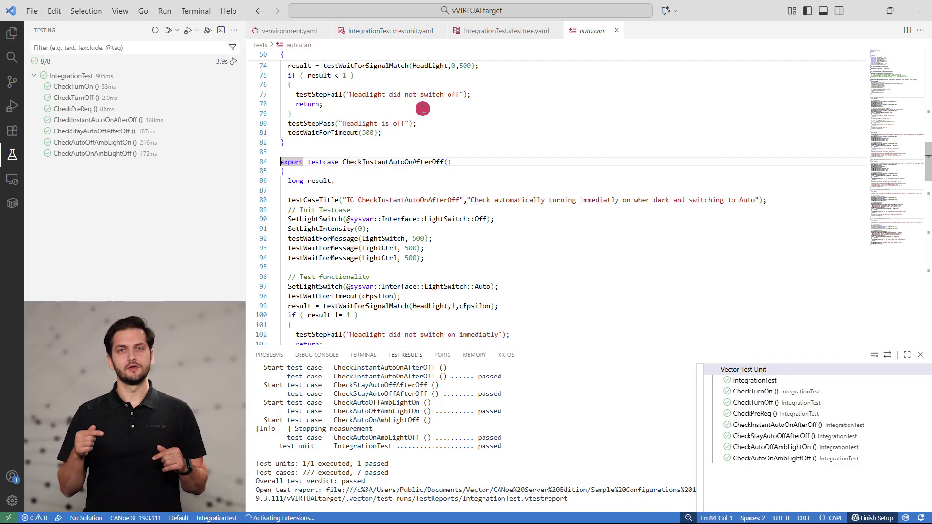
click(365, 162)
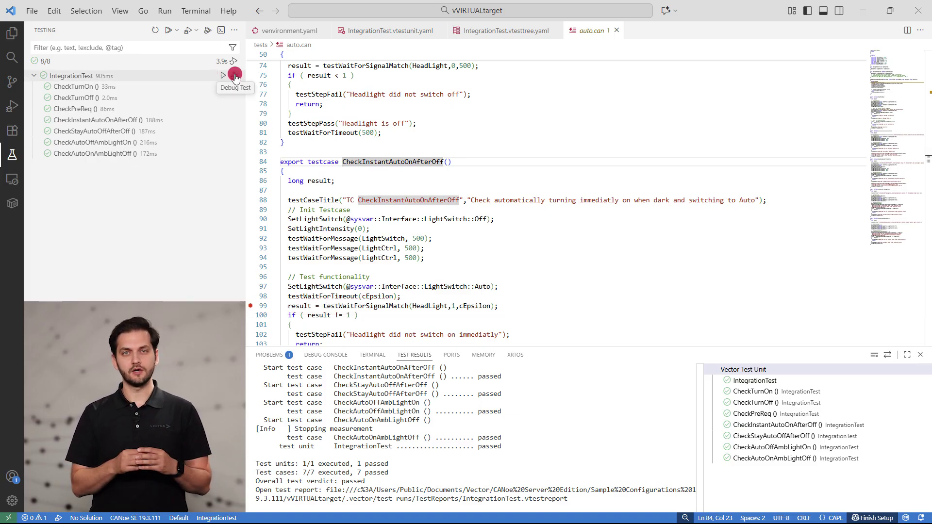
click(234, 75)
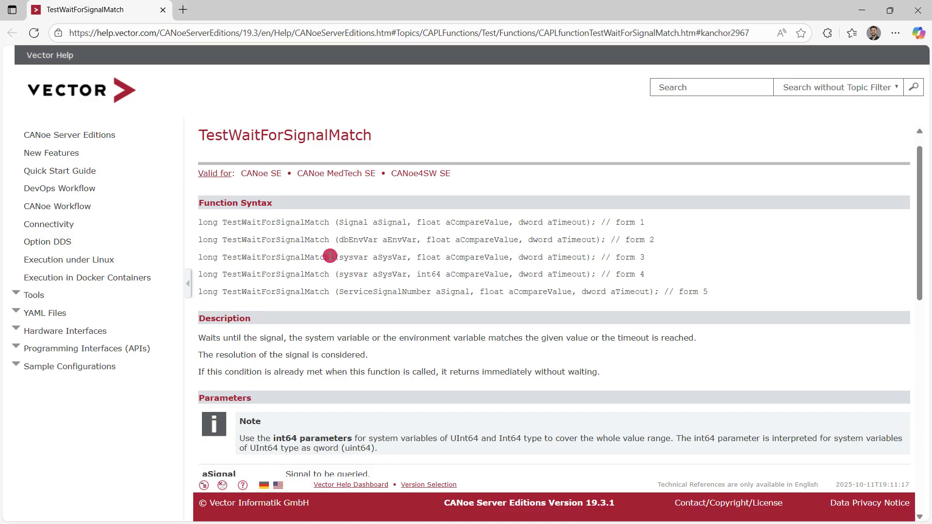
Scroll through the completed debug run showing all 8 IntegrationTest cases passed
scroll(328, 257, down, 8)
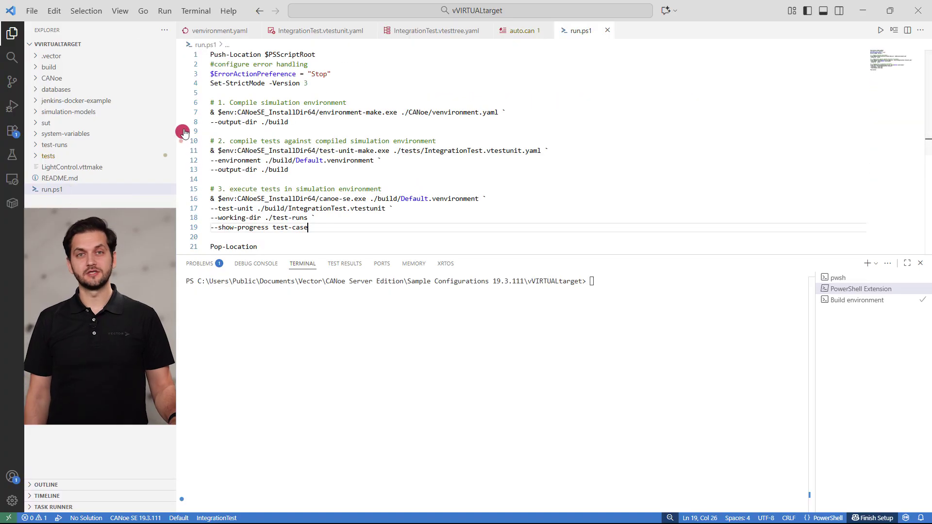
Set breakpoints on lines 7, 11 and 16 of run.ps1 and start debugging it
click(181, 112)
click(181, 150)
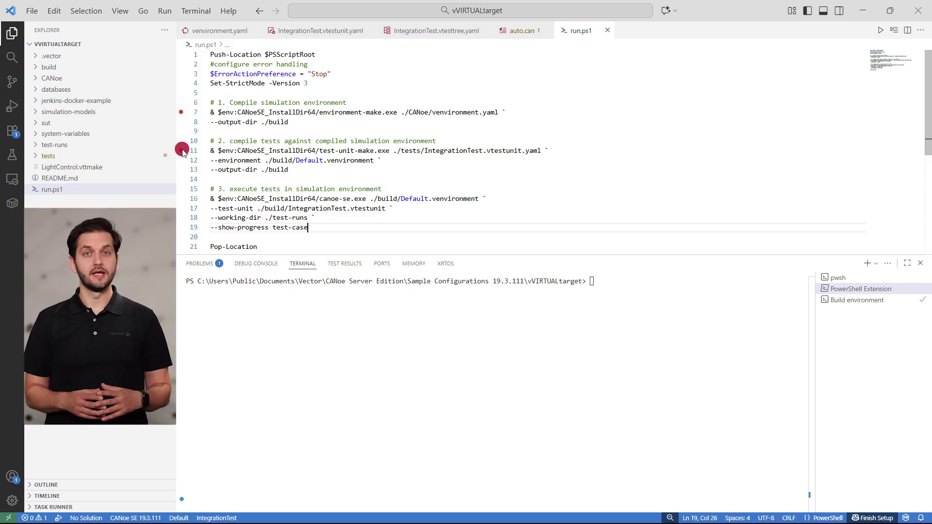
click(182, 198)
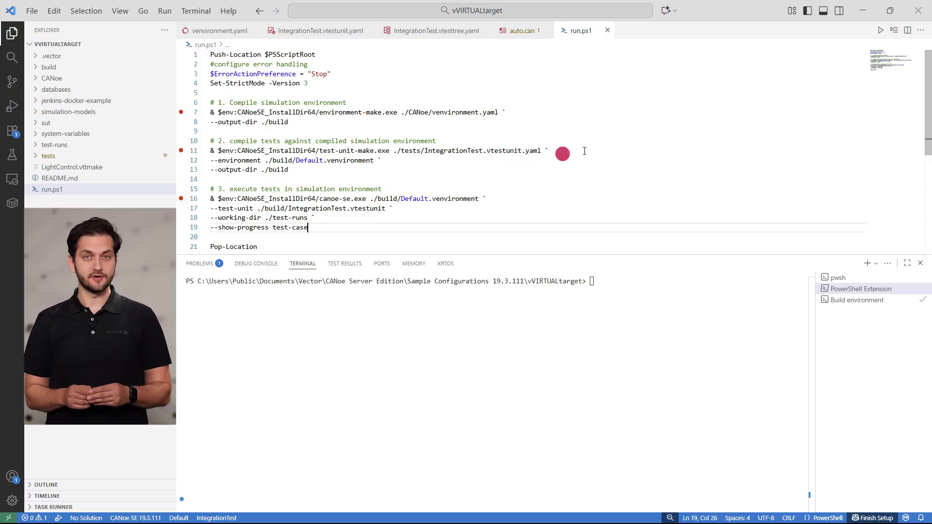
key(F5)
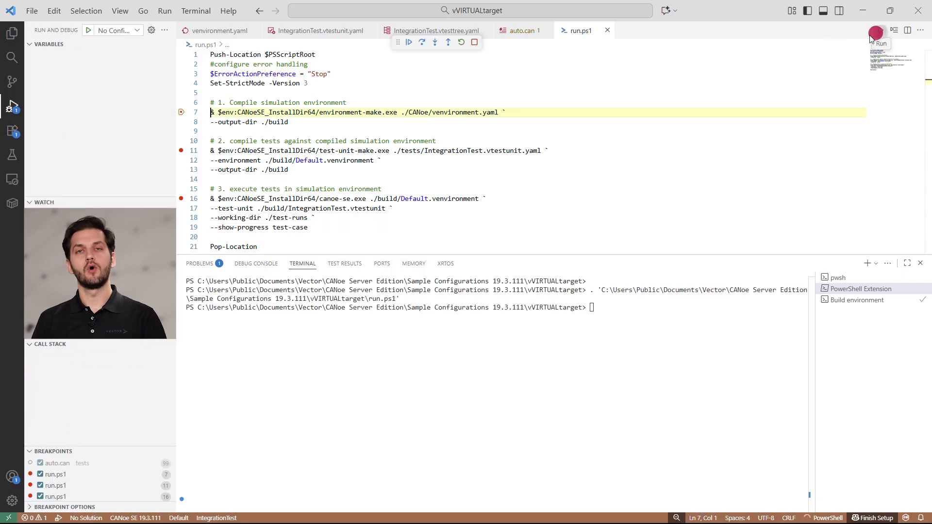
Continue past the build, compile and execution breakpoints, then select the canoe-se.exe call
click(409, 44)
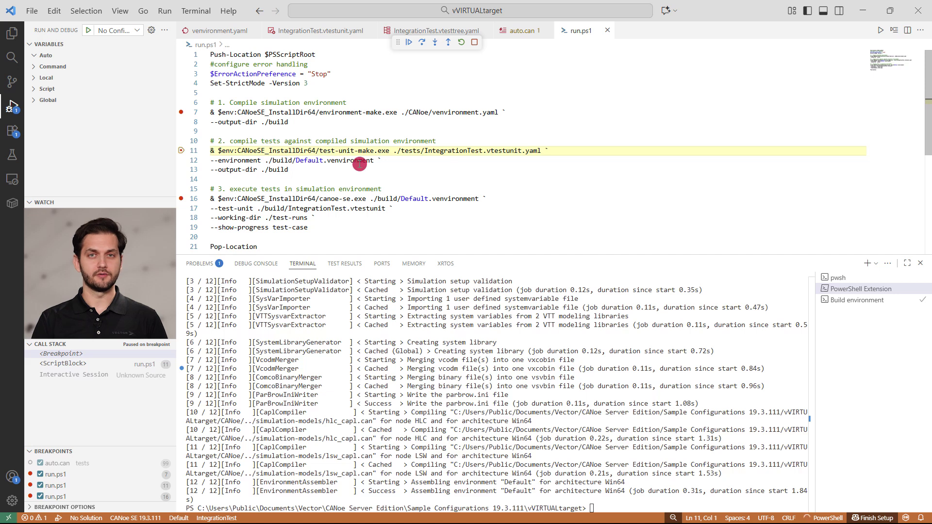
click(411, 44)
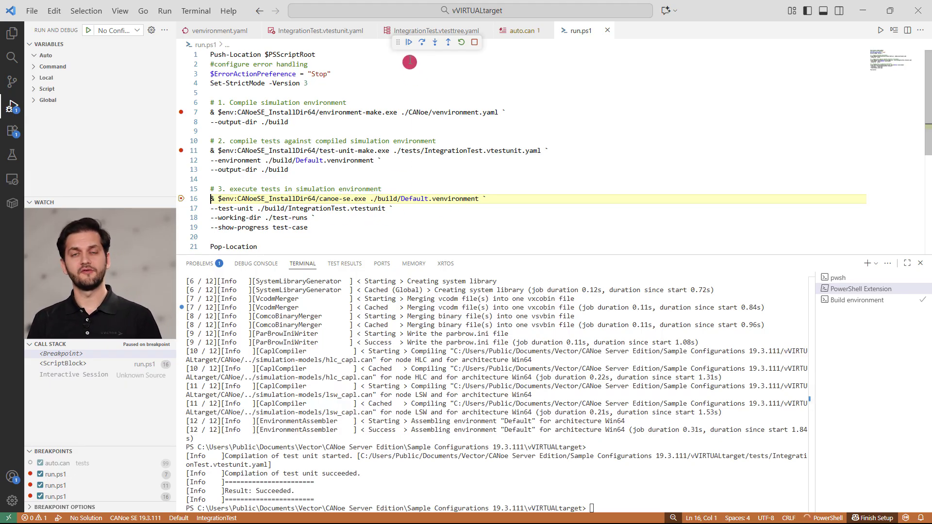
click(407, 43)
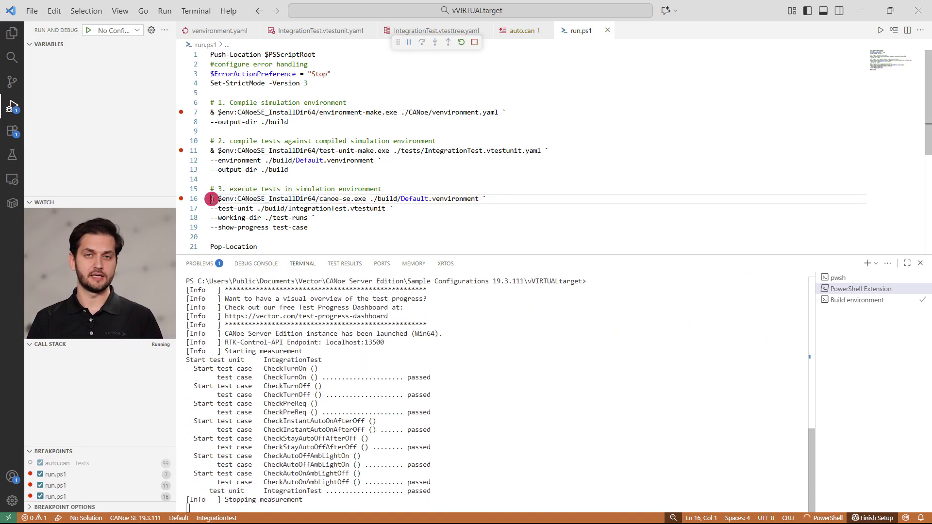
drag(211, 199, 367, 199)
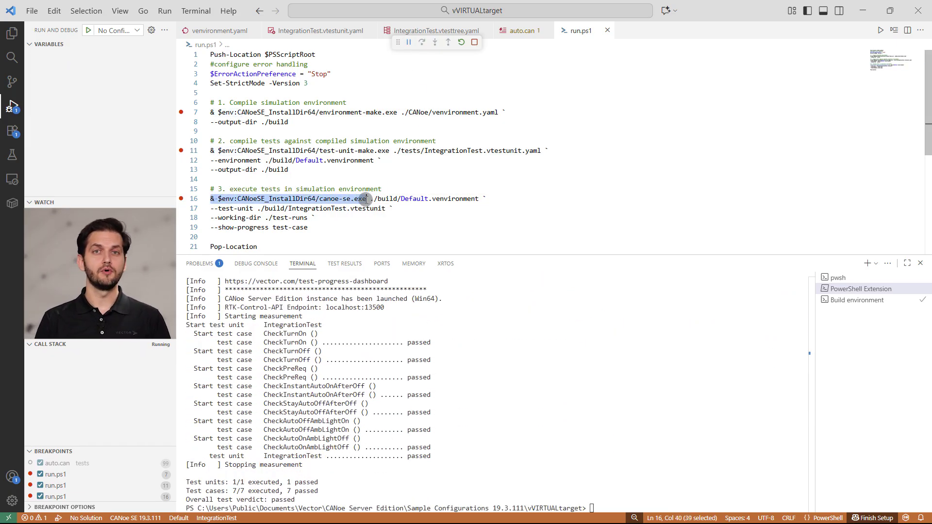
Run the copied canoe-se.exe command in the terminal to list its --help options
key(ctrl+c)
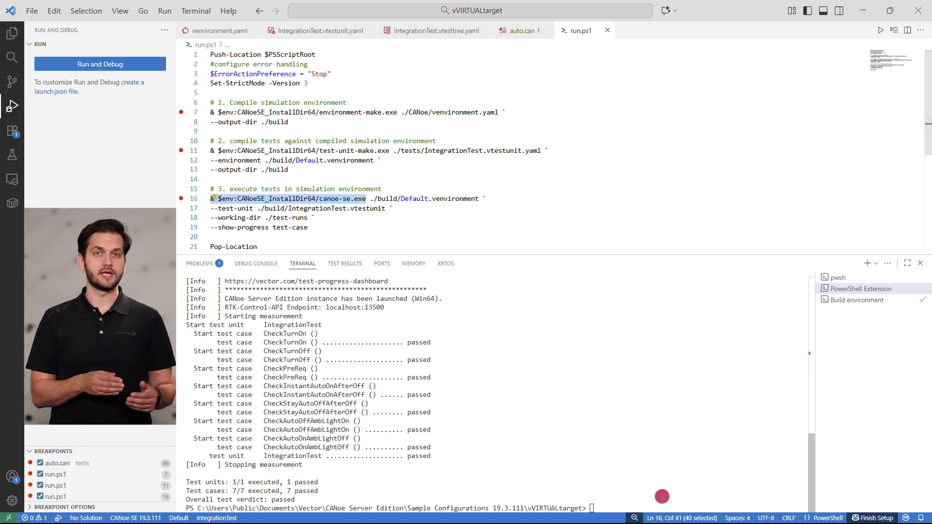
click(659, 499)
key(ctrl+v)
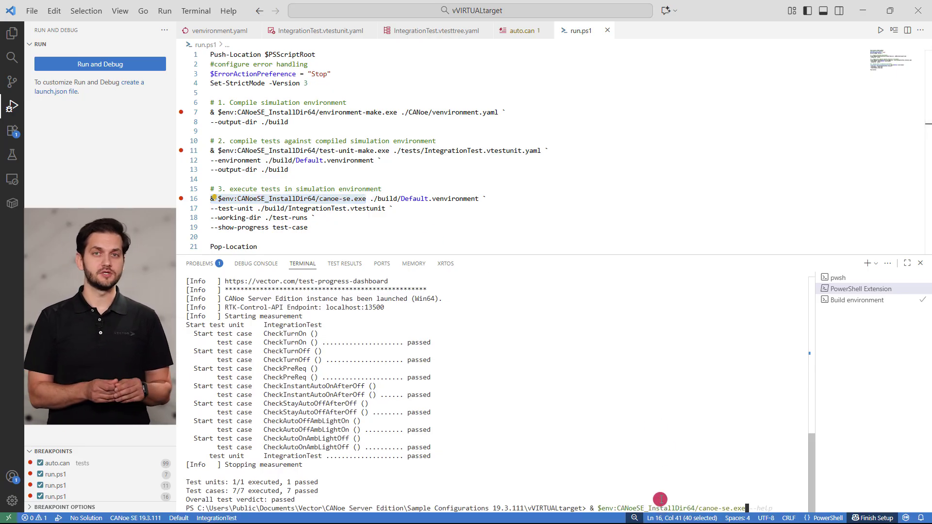
key(Return)
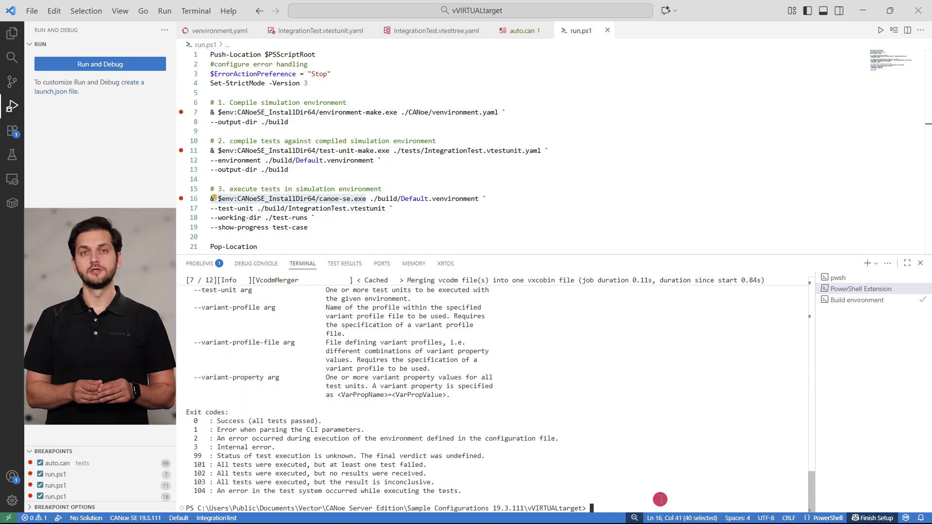
scroll(207, 372, up, 2)
scroll(208, 372, up, 1)
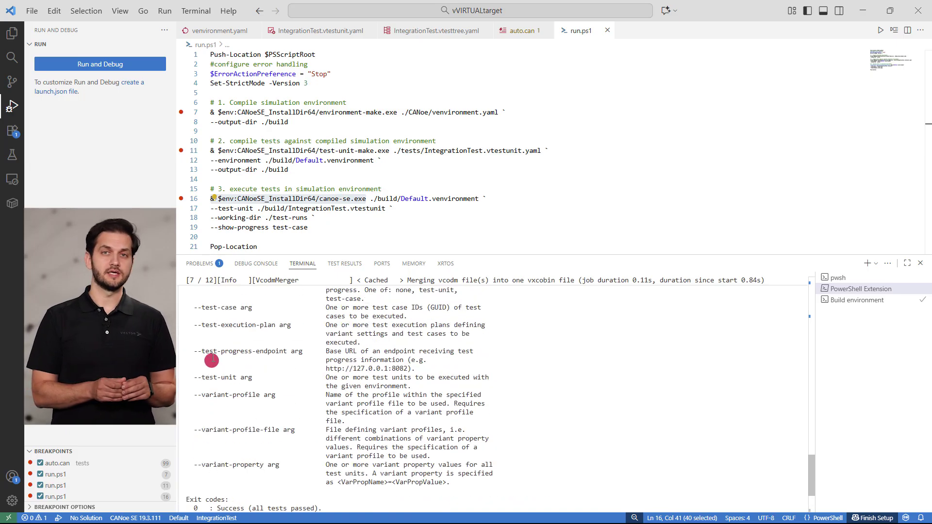
drag(188, 325, 226, 326)
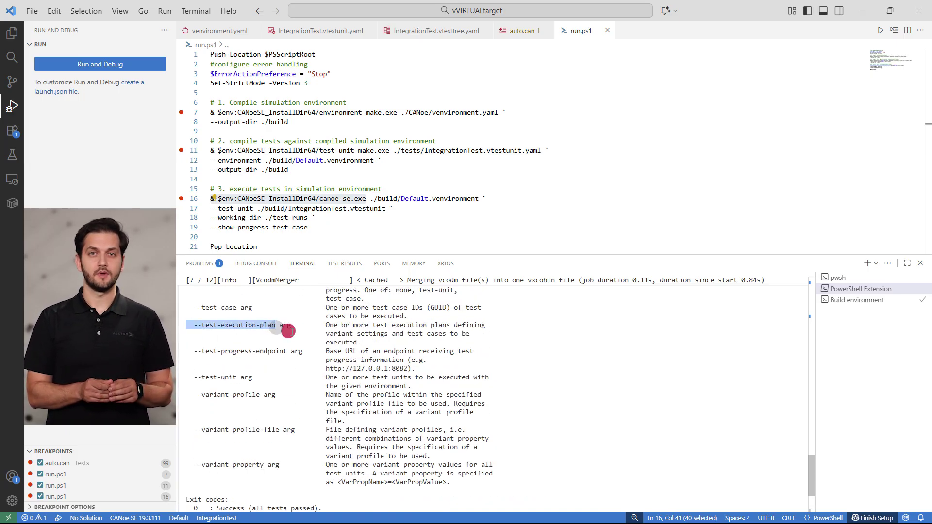